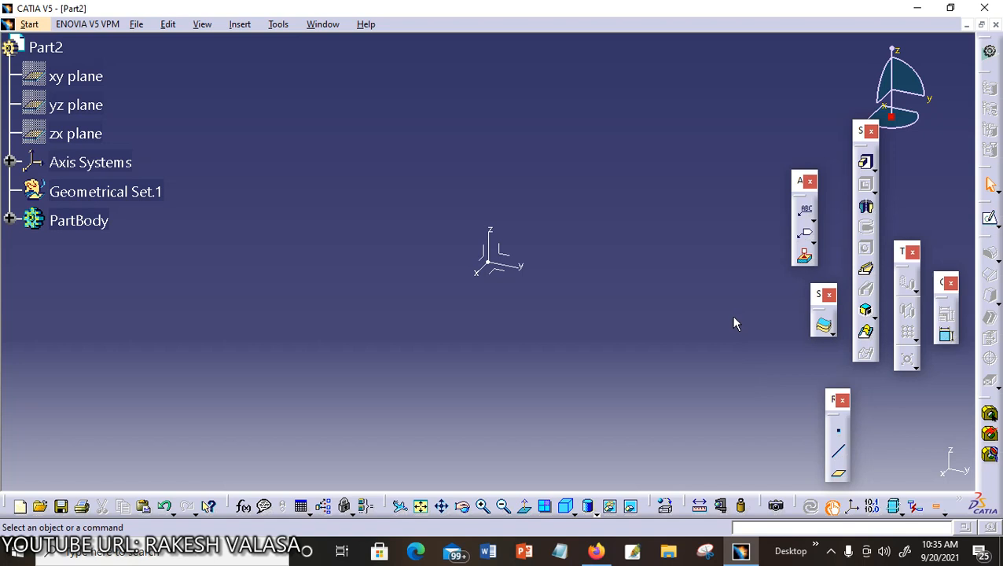
Sketch a centered rectangle at the origin on the xy plane and pad it into a rectangular base block.
click(74, 76)
click(989, 223)
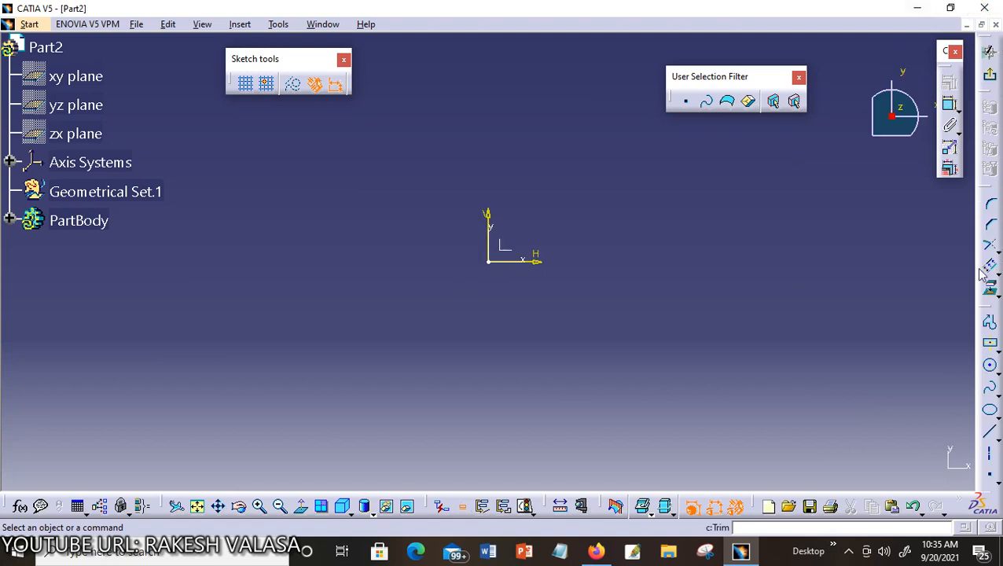
click(992, 347)
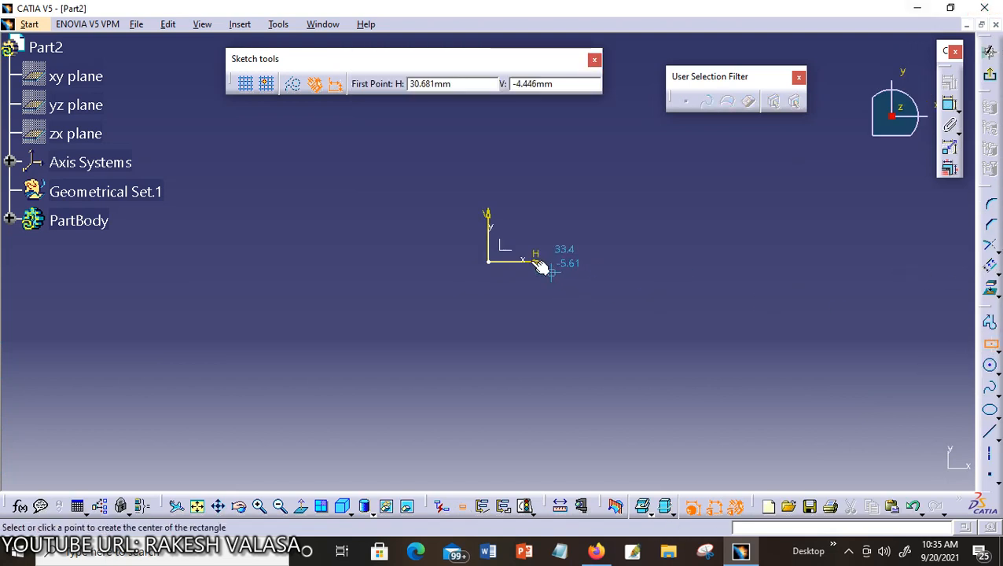
click(489, 261)
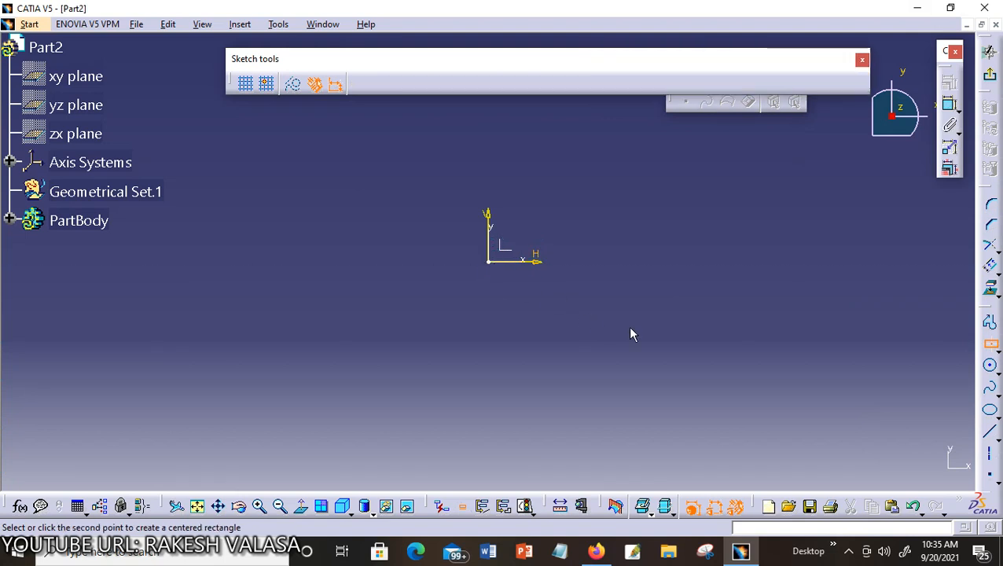
click(666, 357)
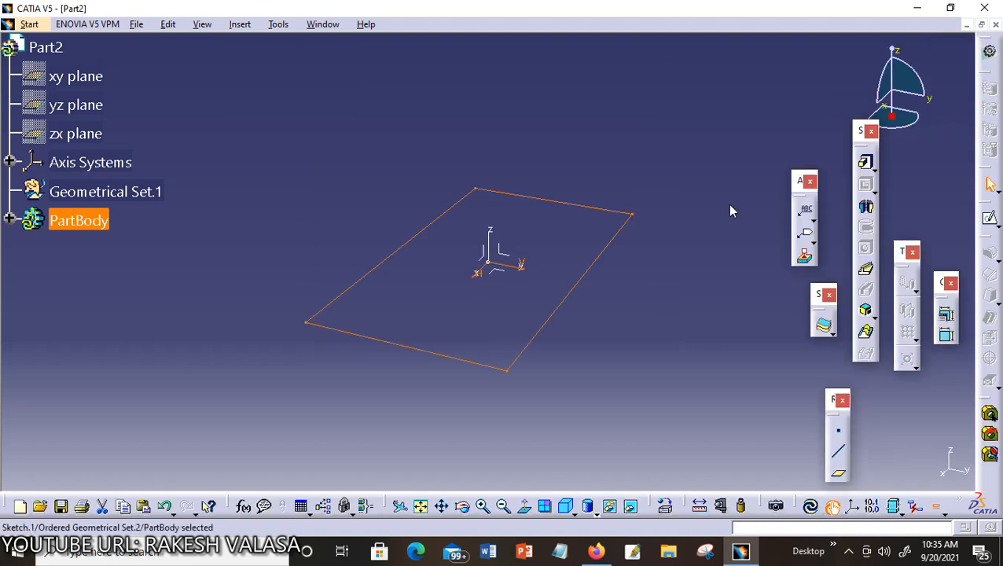
click(866, 164)
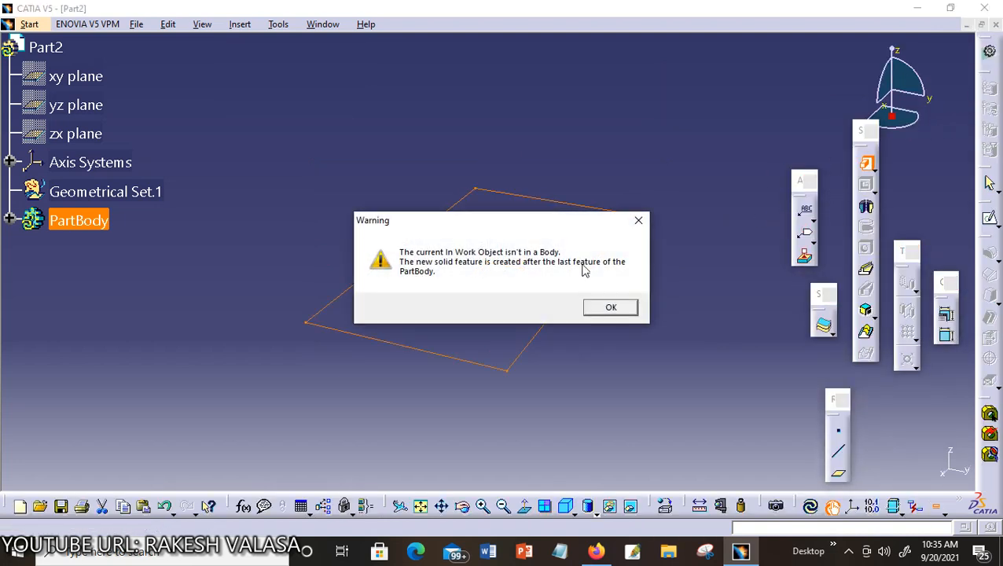
click(609, 306)
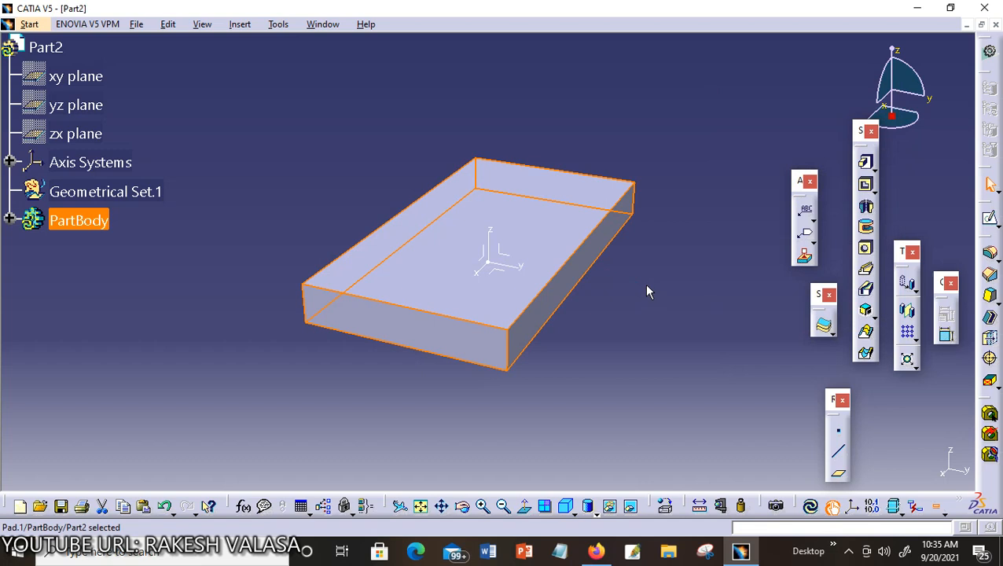
Sketch a smaller centered rectangle at the origin on the base block's top face and finish the sketch.
click(555, 223)
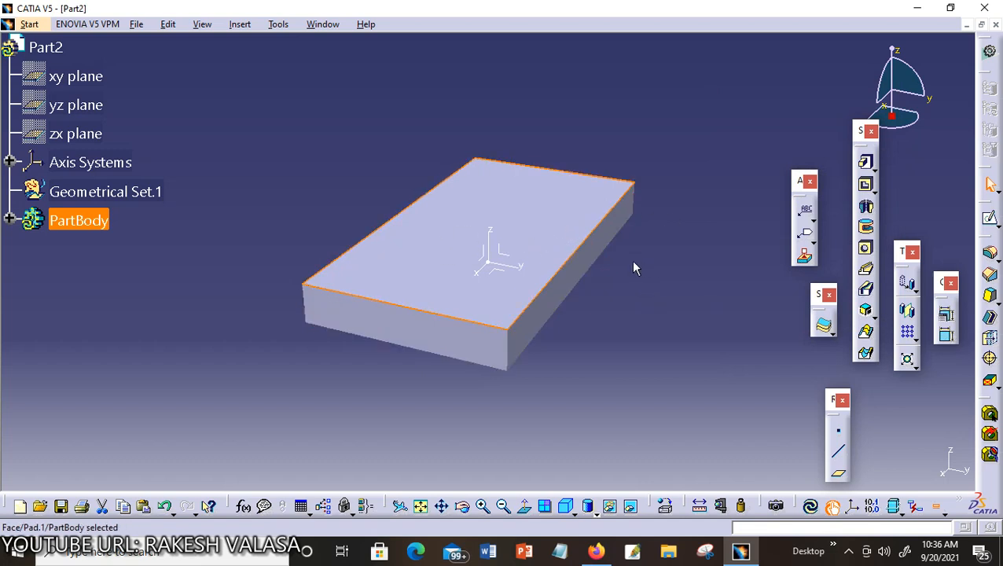
click(990, 218)
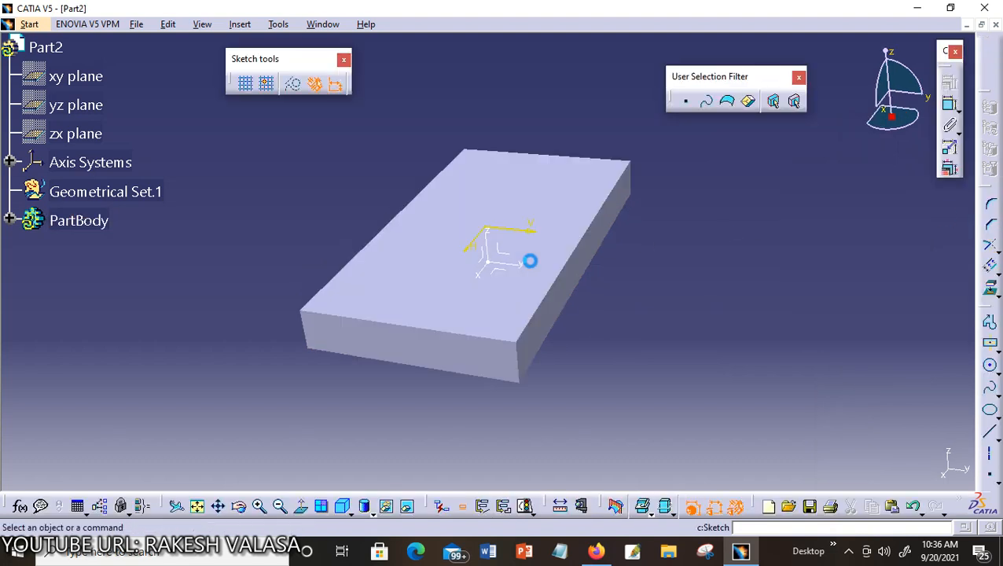
click(991, 348)
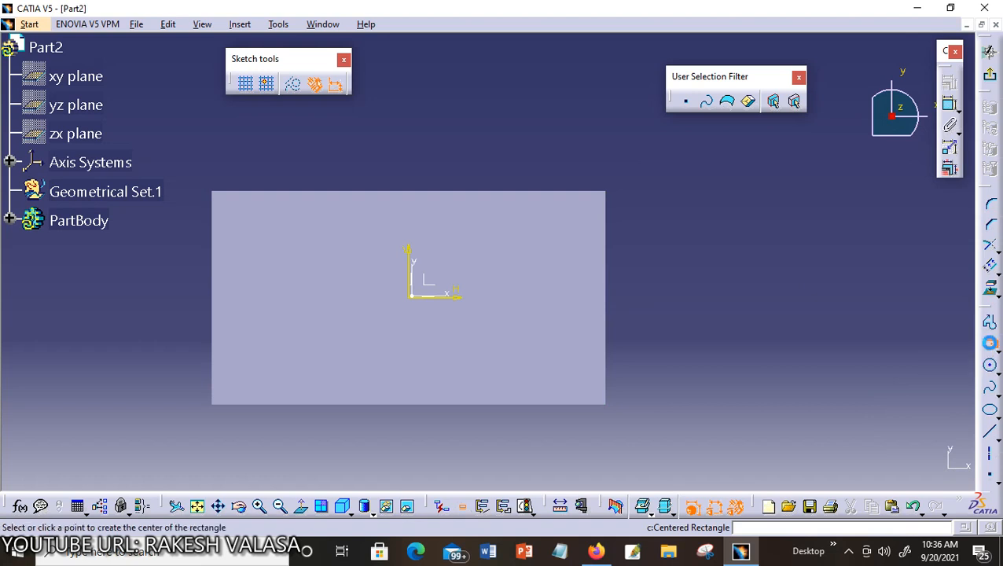
click(410, 297)
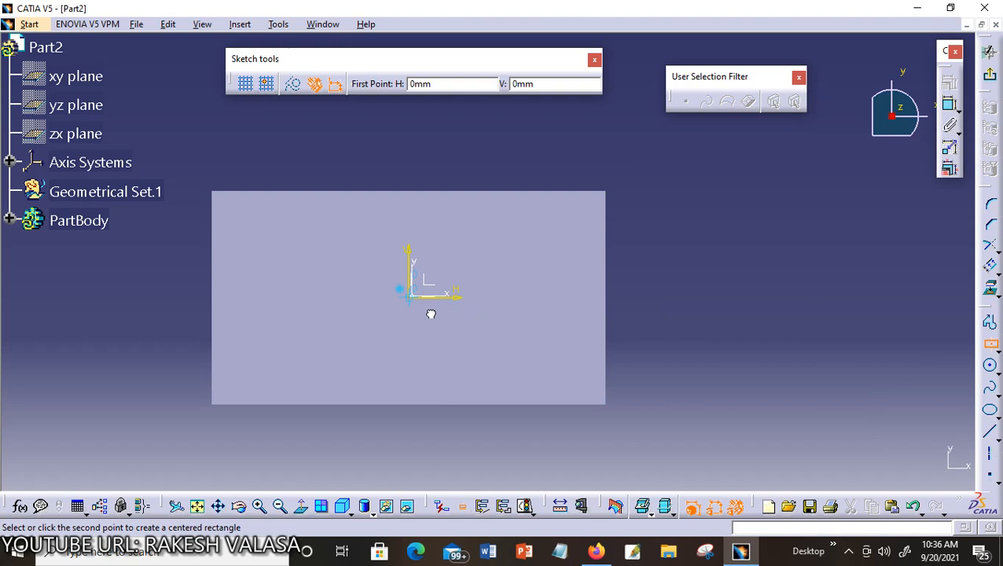
click(530, 360)
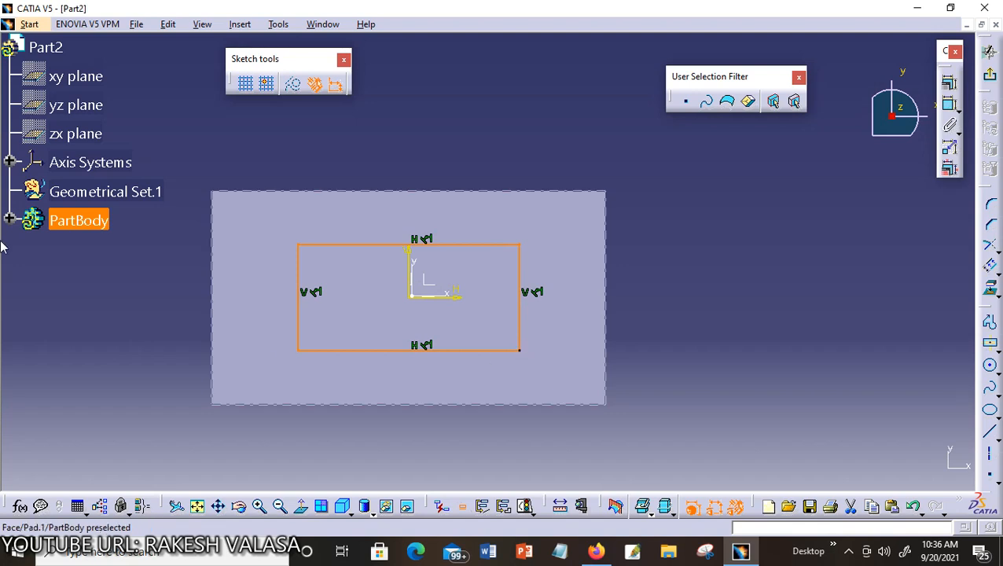
click(993, 79)
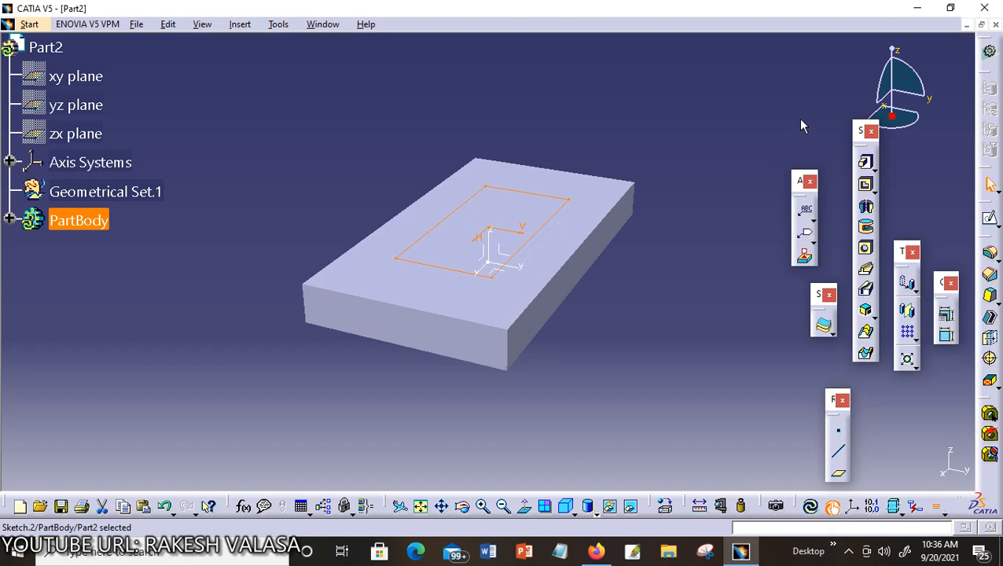
Start a Drafted Filleted Pad from the smaller rectangle, 40 mm long, with the base block's top face as second limit.
click(874, 167)
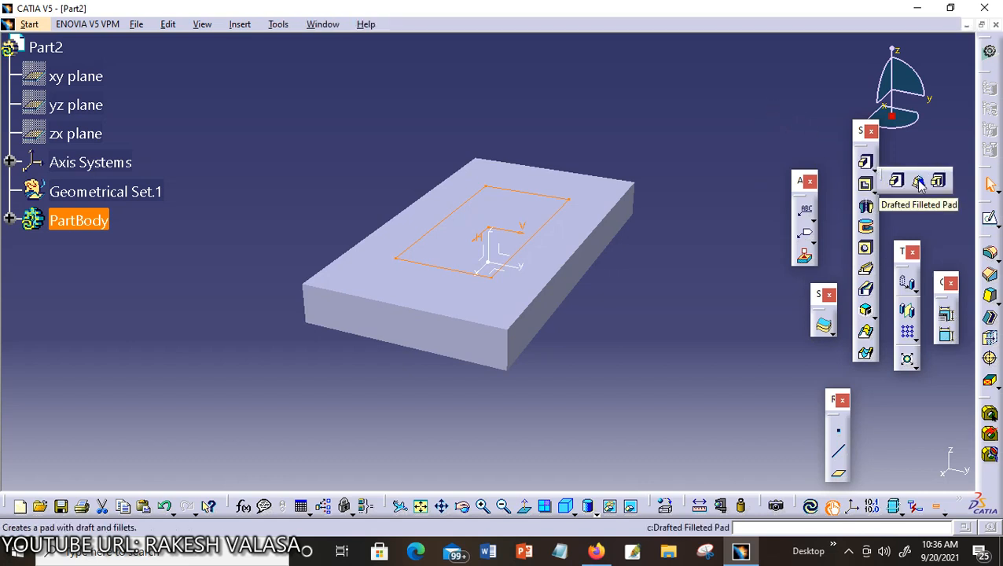
click(240, 24)
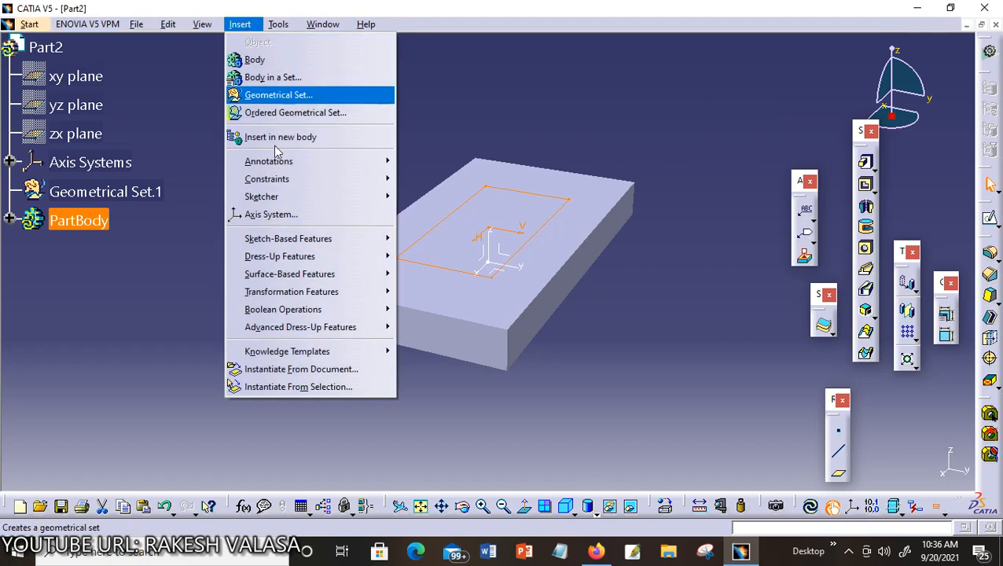
mouse_move(292, 247)
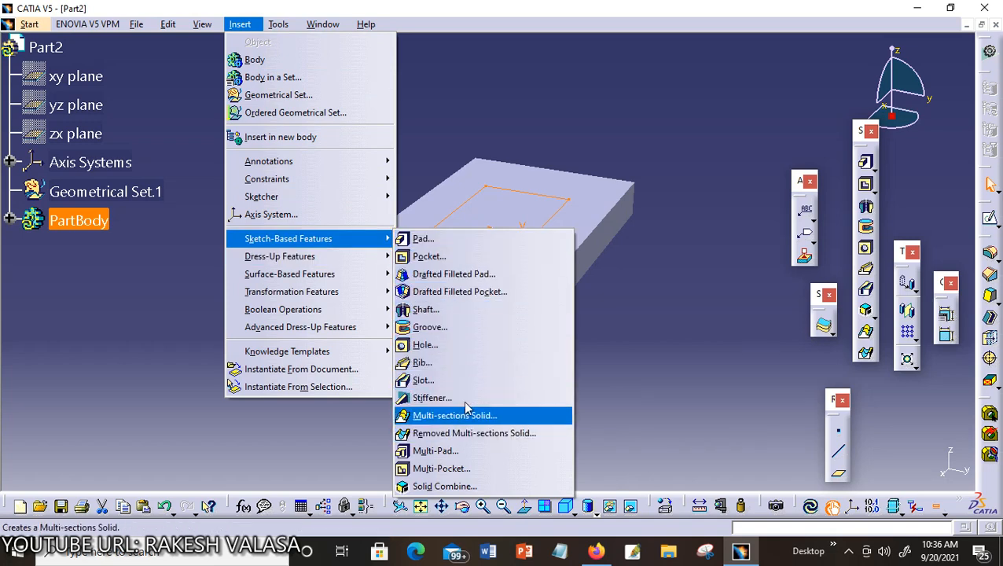
click(472, 273)
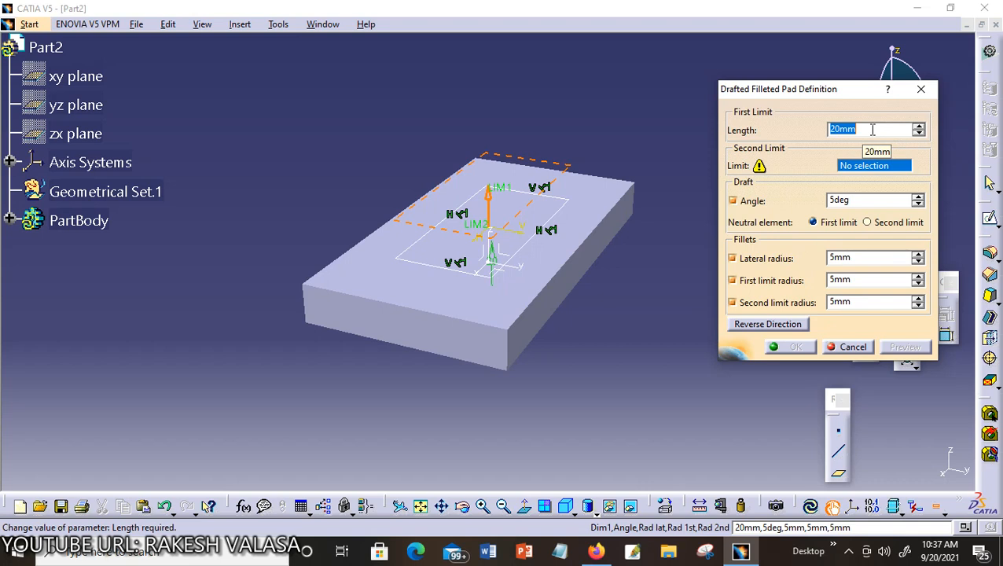
text(4)
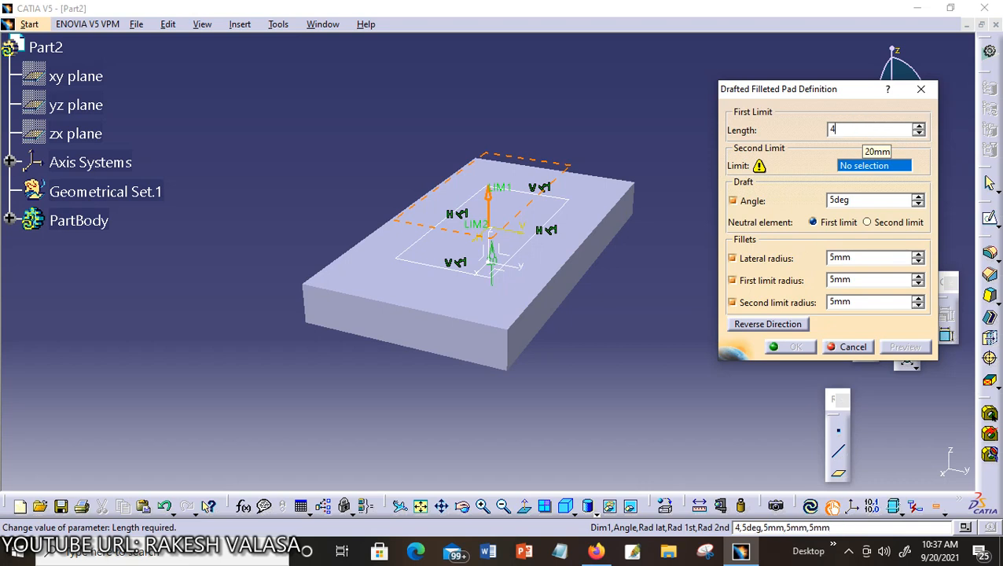
text(0)
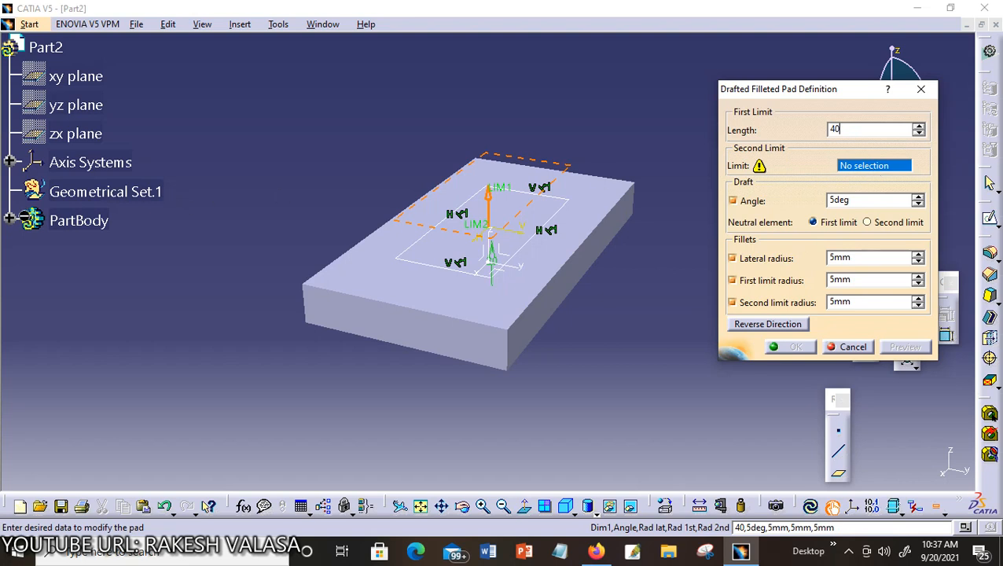
click(10, 220)
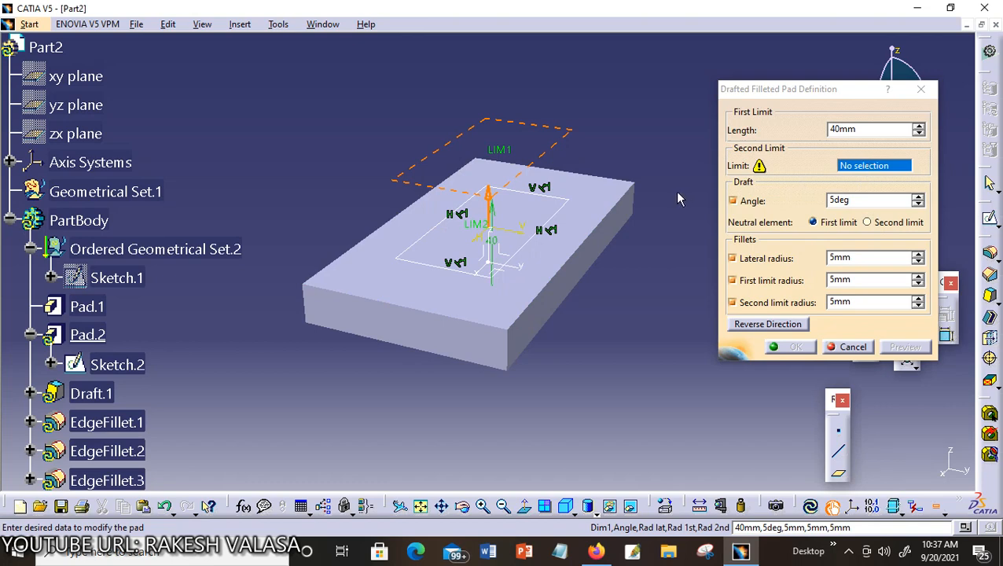
click(595, 210)
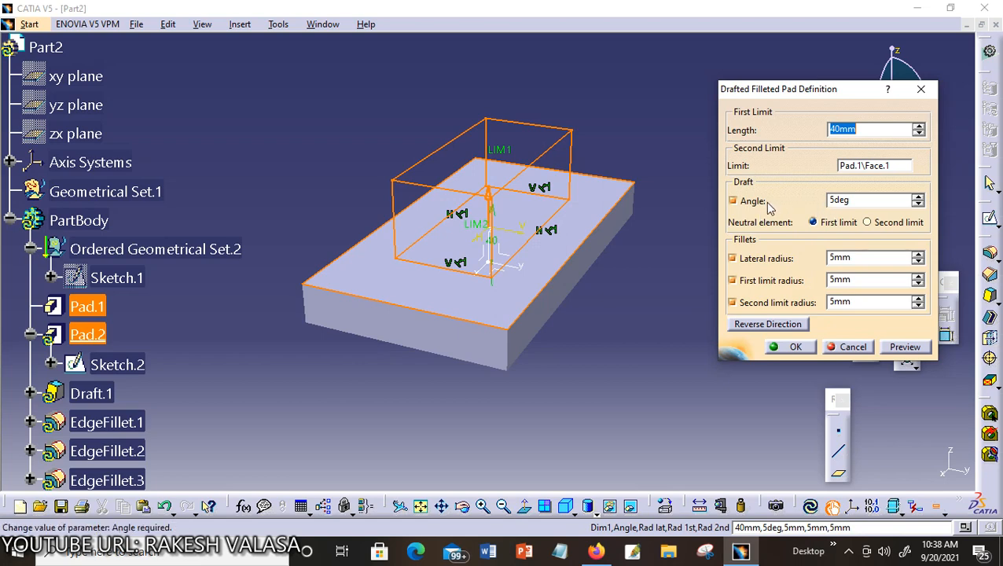
Set the pad's draft angle to 10 deg, preview it, and make the second limit the neutral element.
click(848, 200)
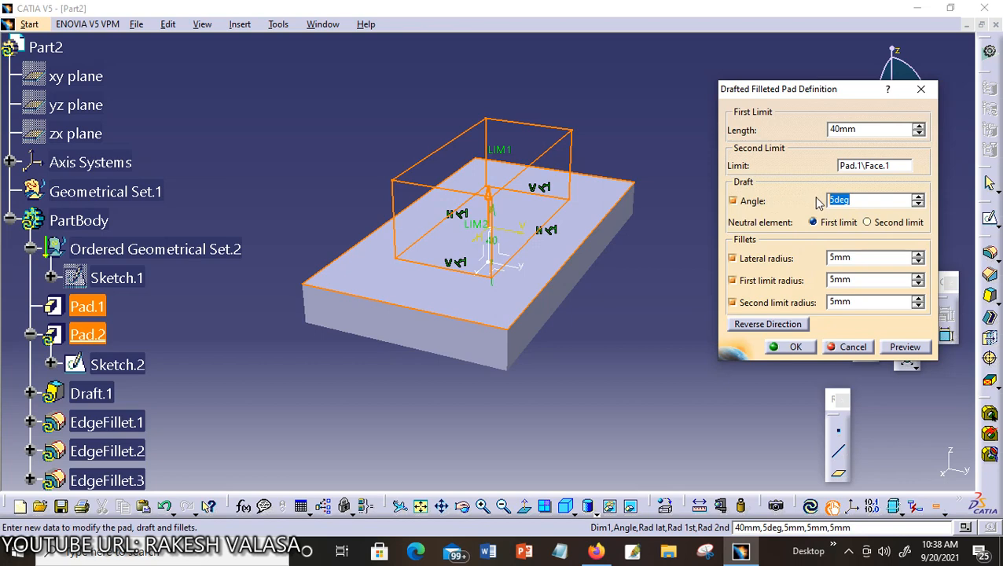
text(10)
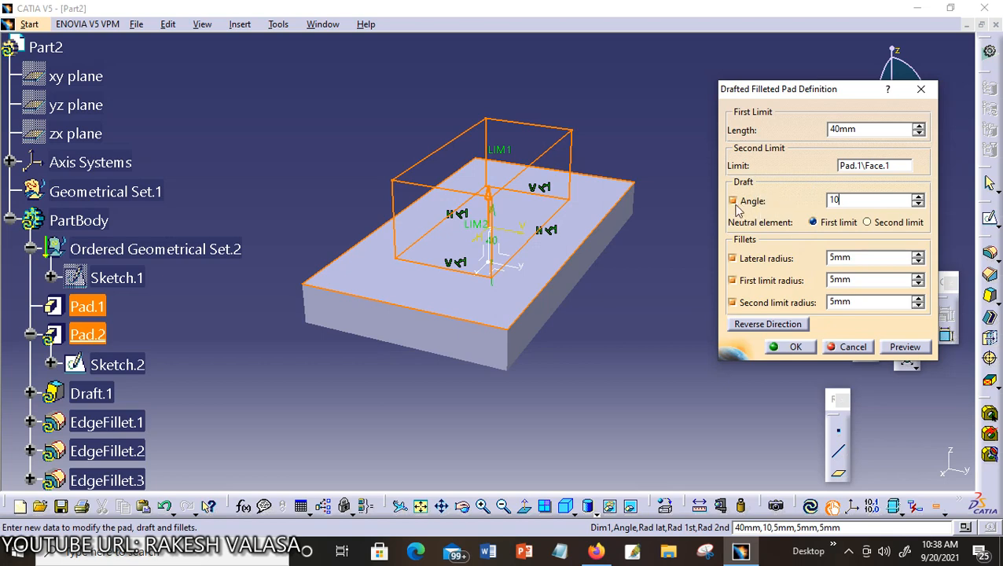
click(894, 354)
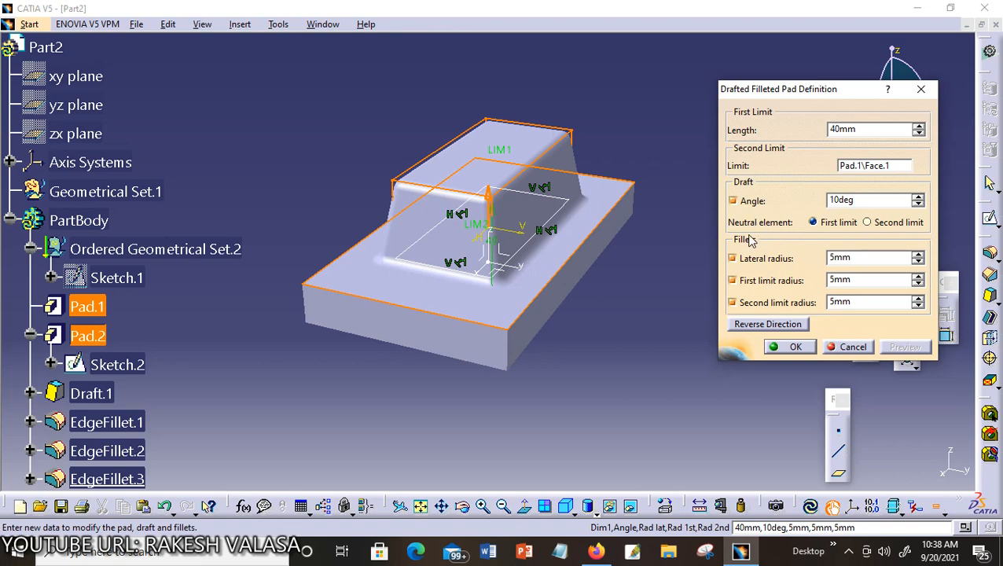
click(871, 223)
Turn off the first limit and second limit radius fillets and preview the pad with only the lateral radius.
click(733, 281)
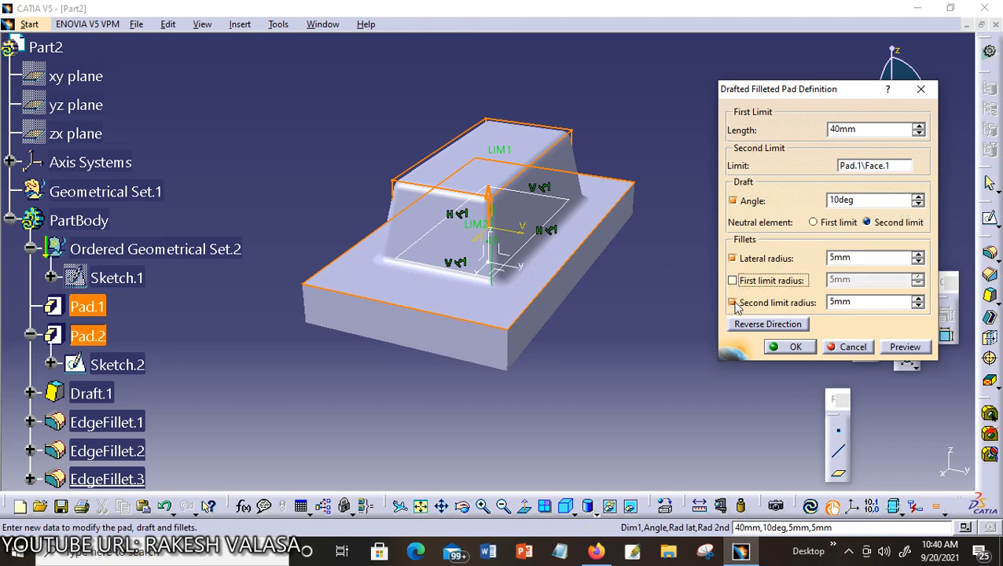
click(732, 303)
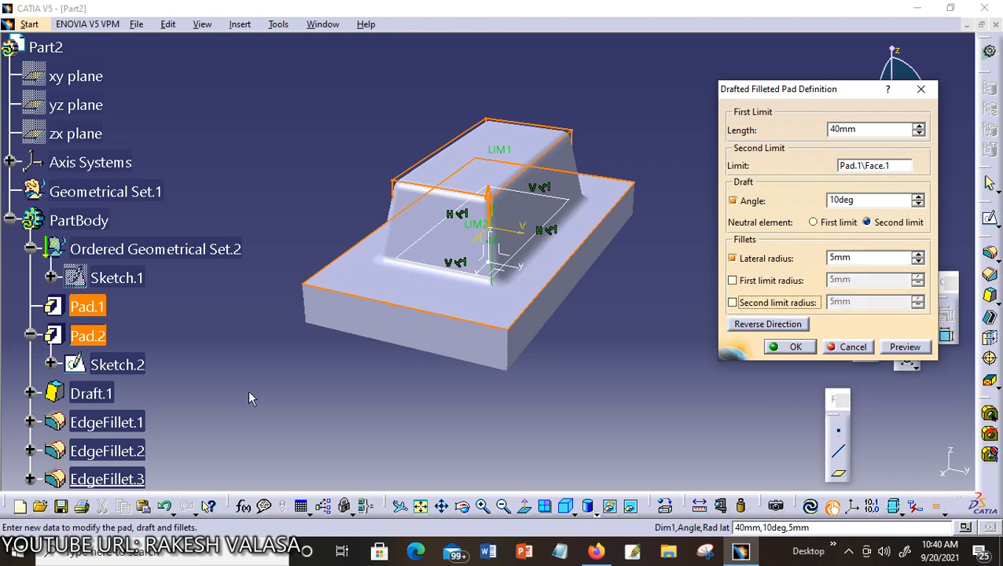
scroll(218, 393, down, 2)
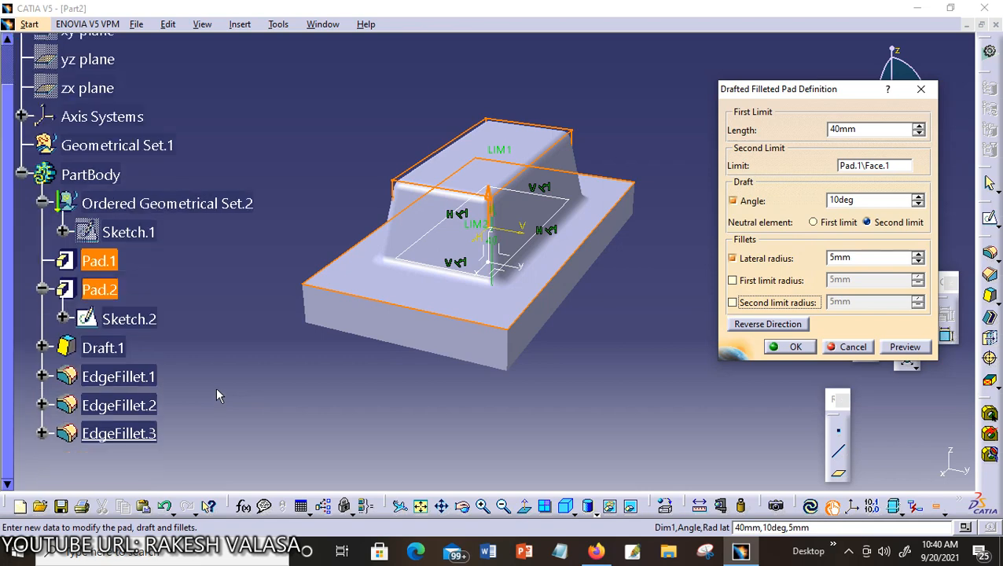
click(904, 347)
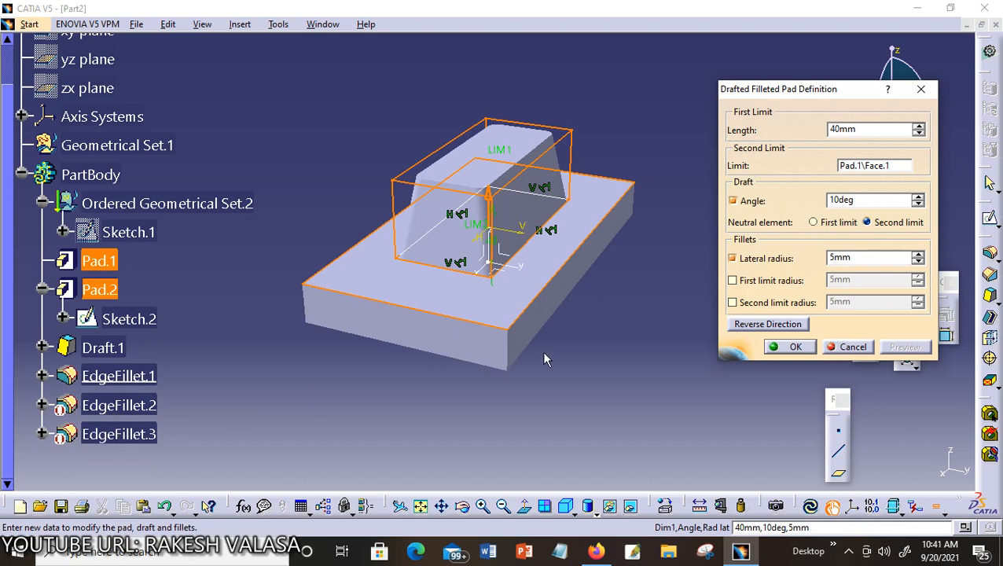
Turn the 5 mm first limit and second limit radius fillets on, preview, and create the drafted filleted pad.
click(737, 283)
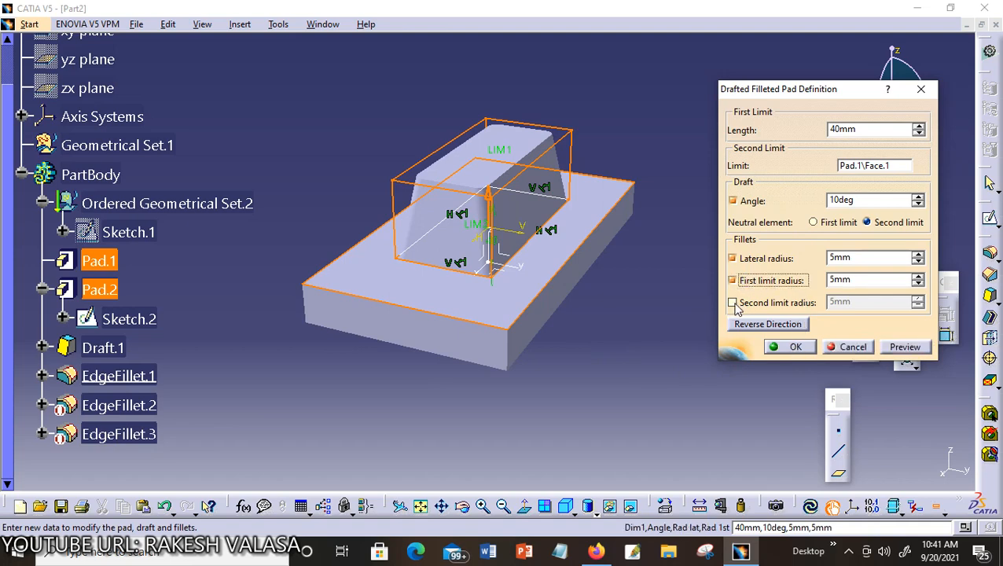
click(733, 304)
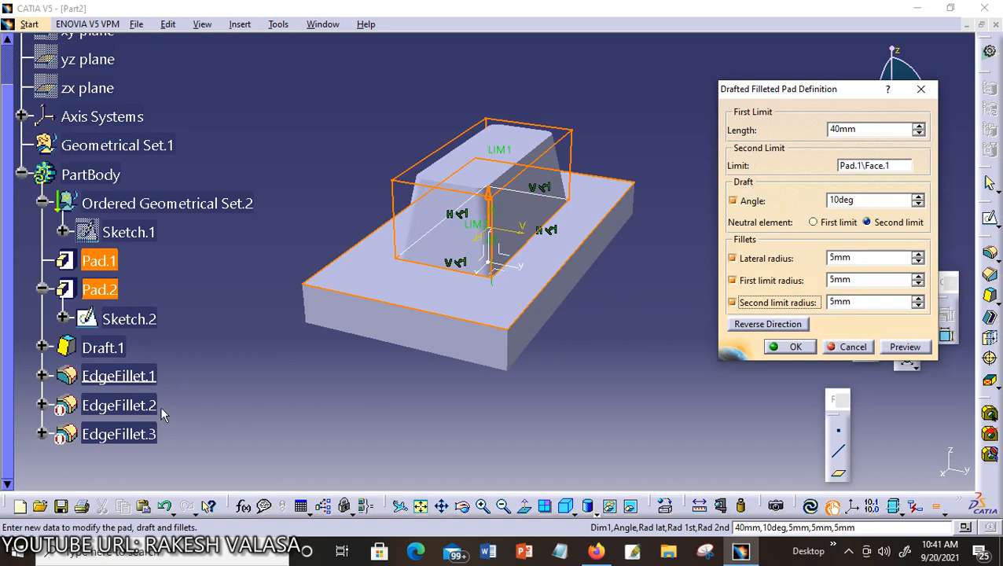
click(904, 347)
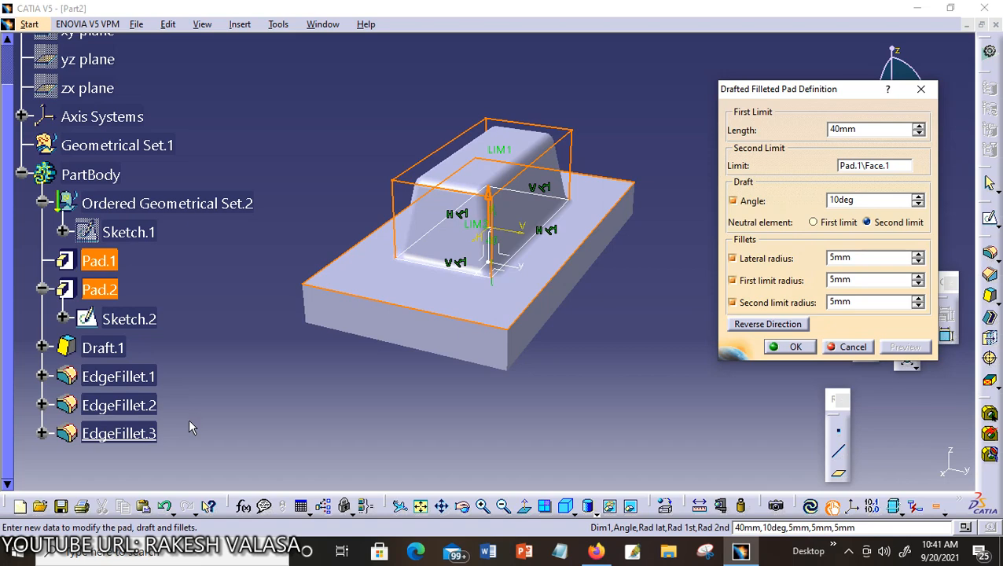
click(787, 349)
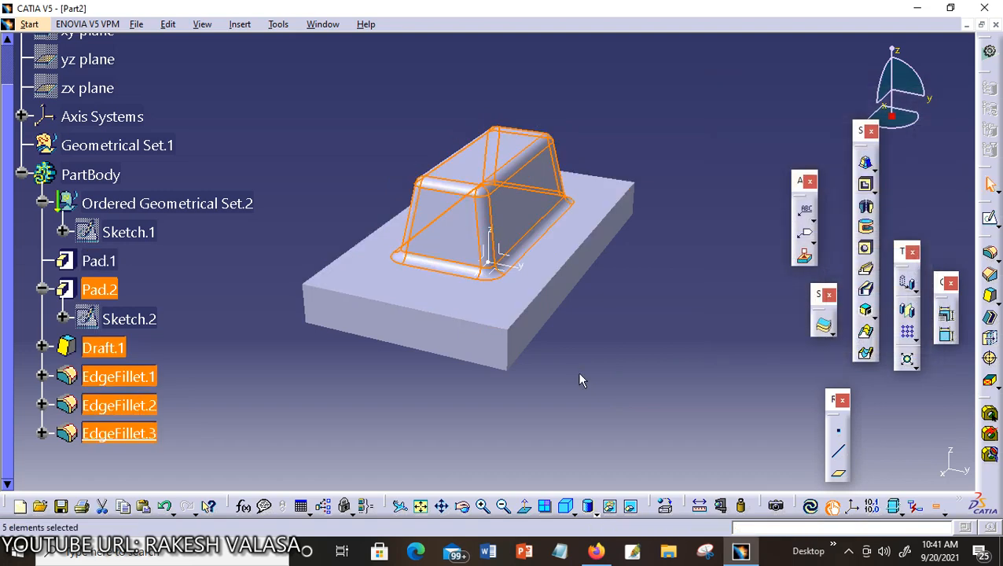
click(581, 376)
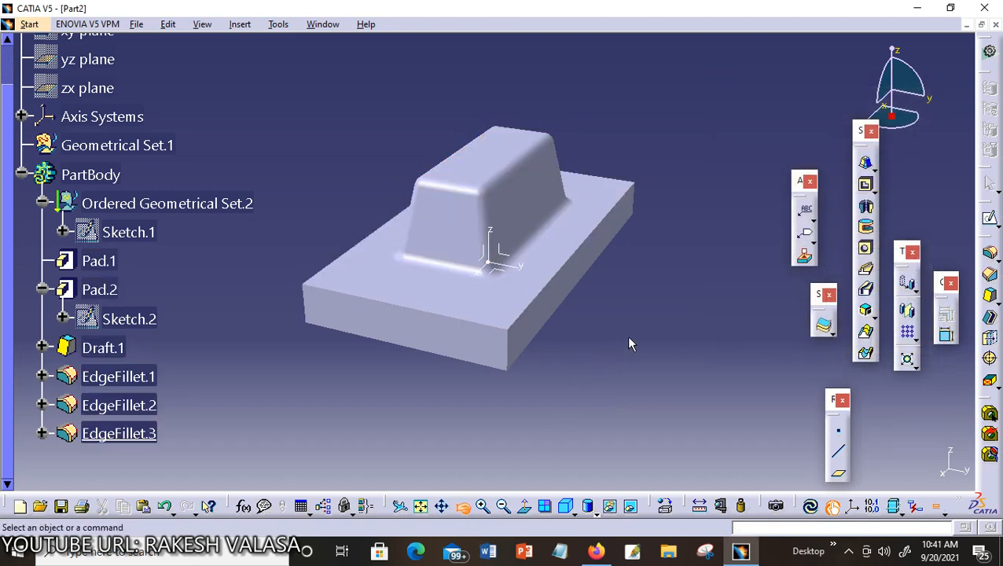
Inspect the drafted, filleted pad from several sides and return to the isometric view.
mouse_move(629, 343)
middle_down()
mouse_move(560, 357)
mouse_move(352, 368)
mouse_move(513, 406)
mouse_move(651, 276)
mouse_move(593, 309)
mouse_move(621, 333)
middle_up()
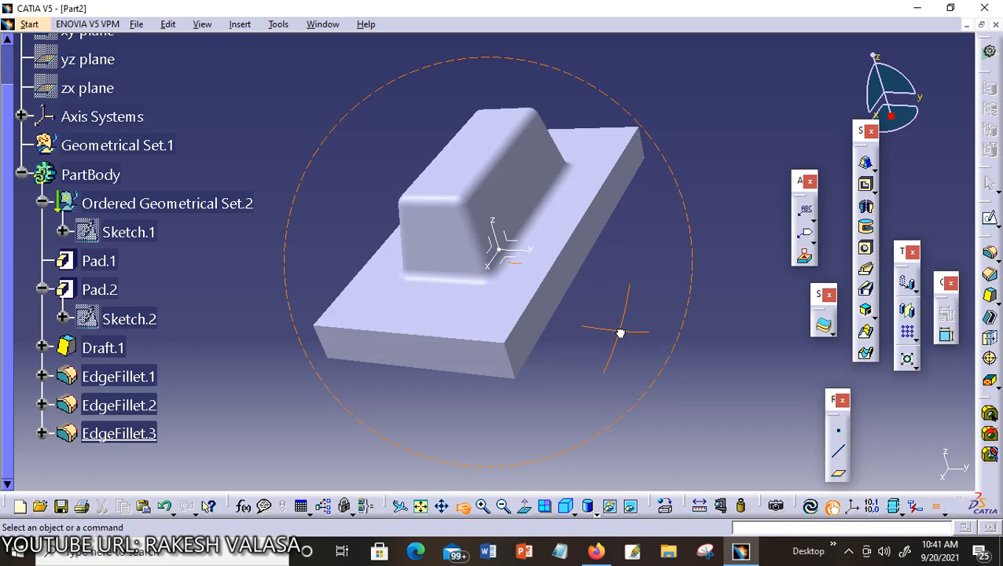
middle_drag(621, 334, 652, 334)
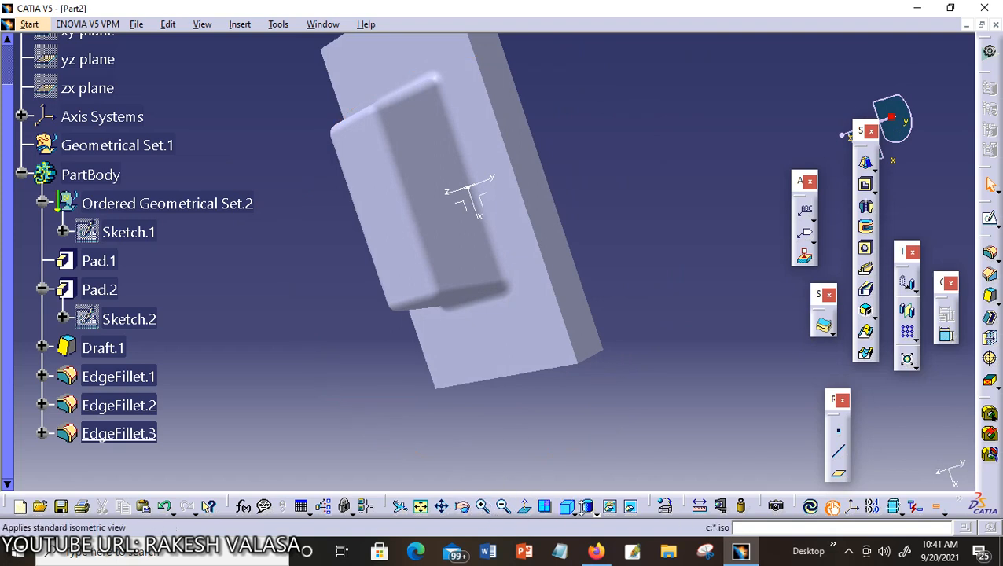
click(574, 513)
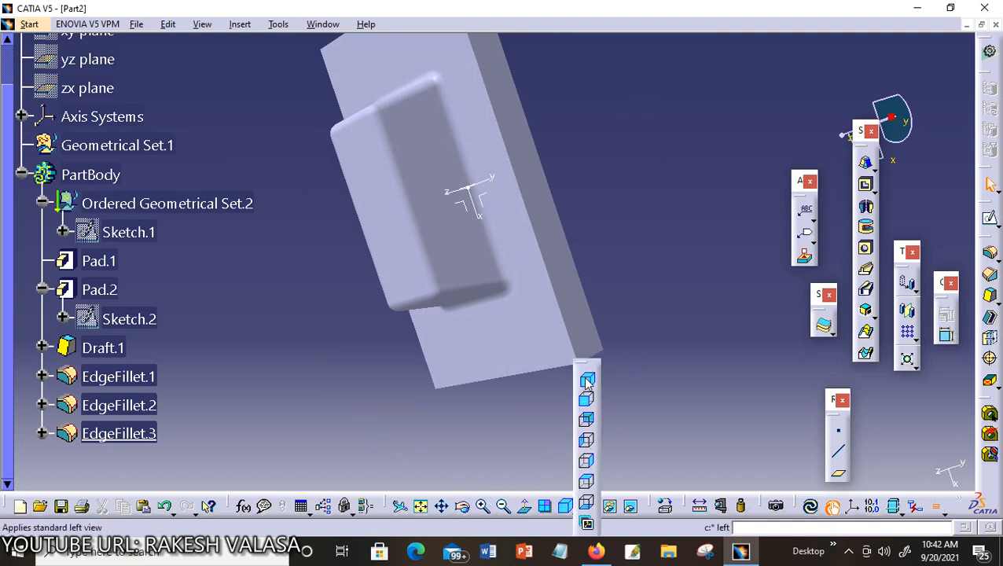